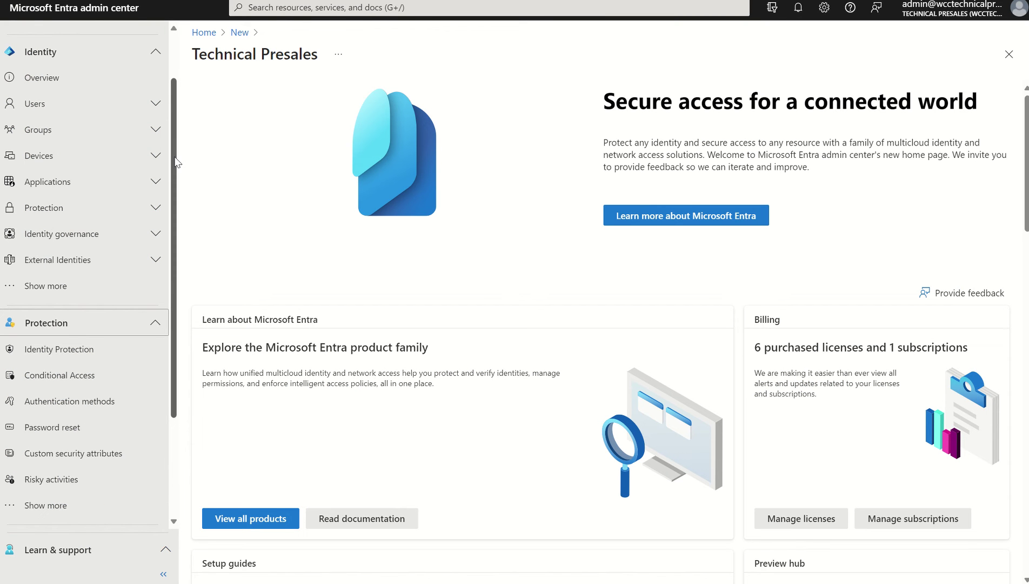
# Go to Conditional Access and start a new, blank Conditional Access policy.
pyautogui.scroll(-2, 174, 215)
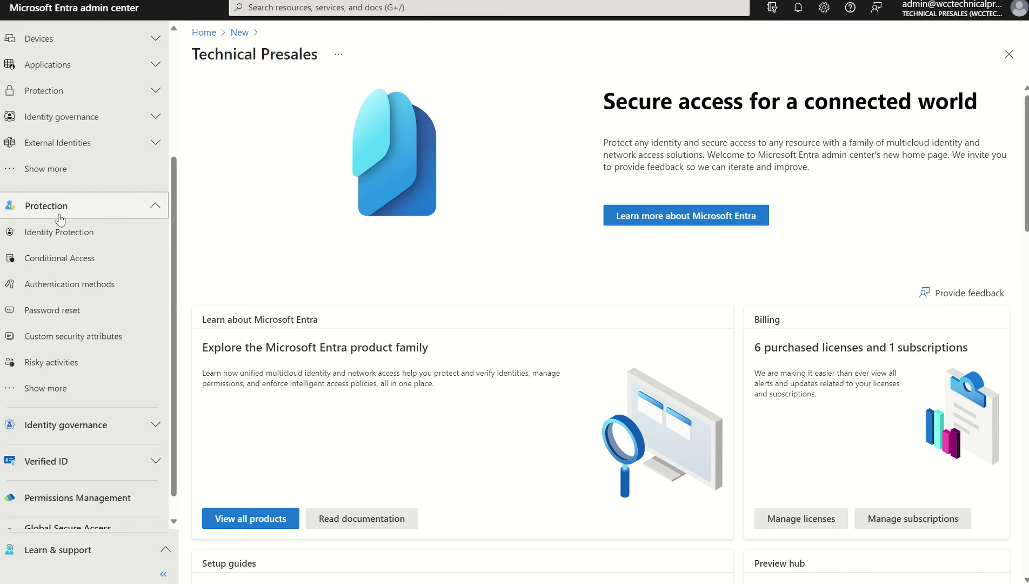
pyautogui.click(50, 260)
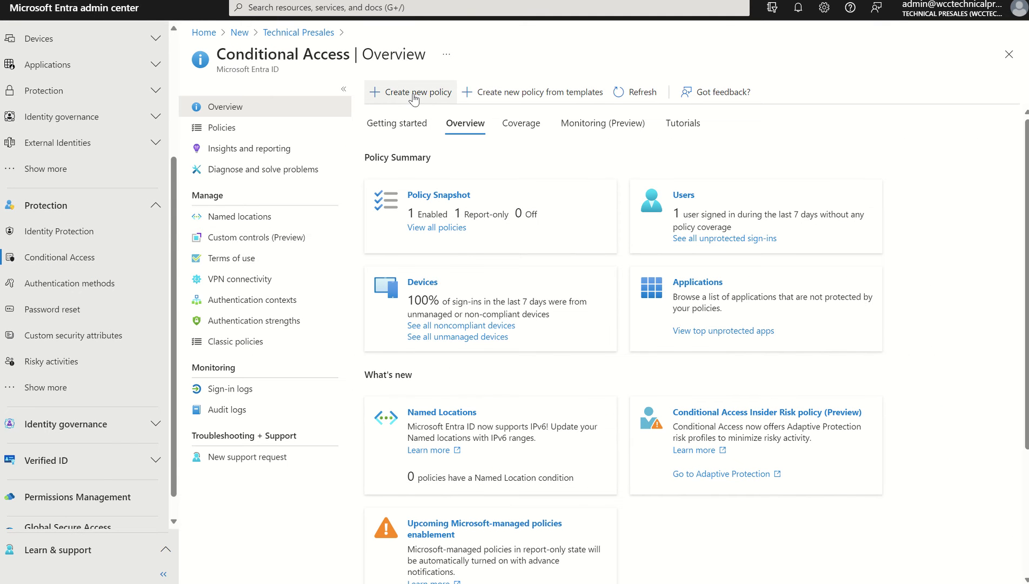
pyautogui.click(414, 97)
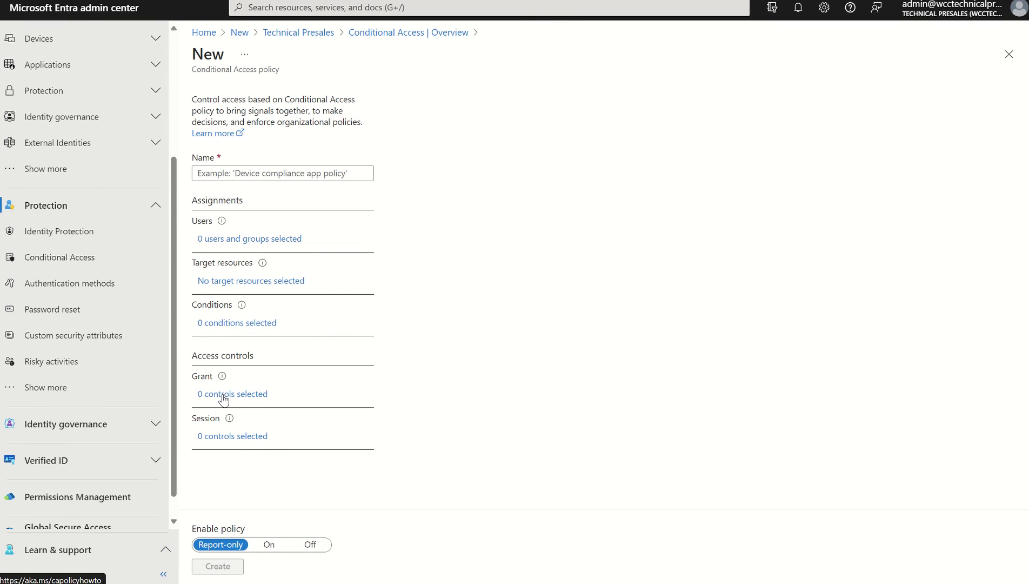
# Open the Insider risk (Preview) condition and set Configure to Yes.
pyautogui.click(219, 325)
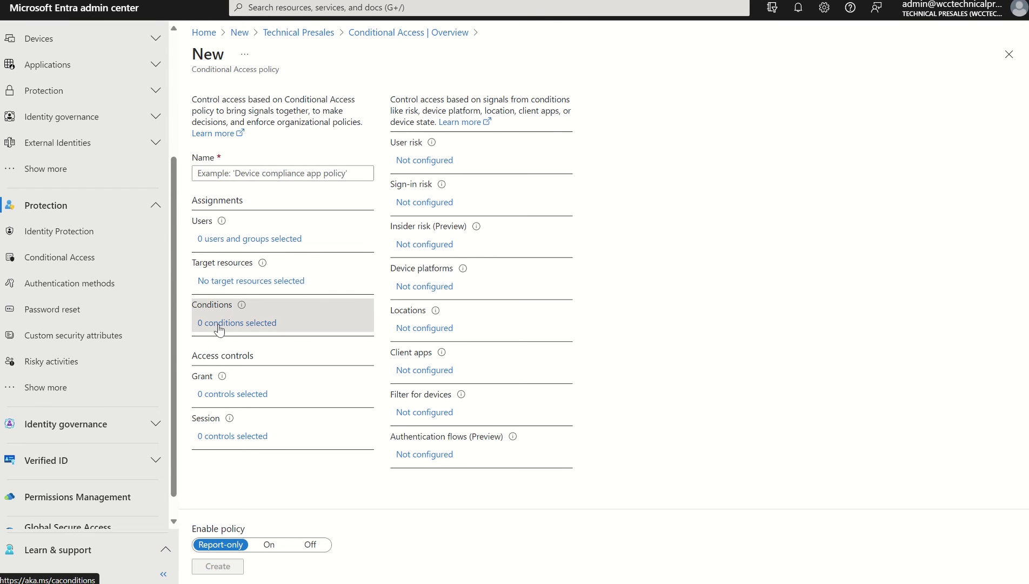
pyautogui.click(415, 247)
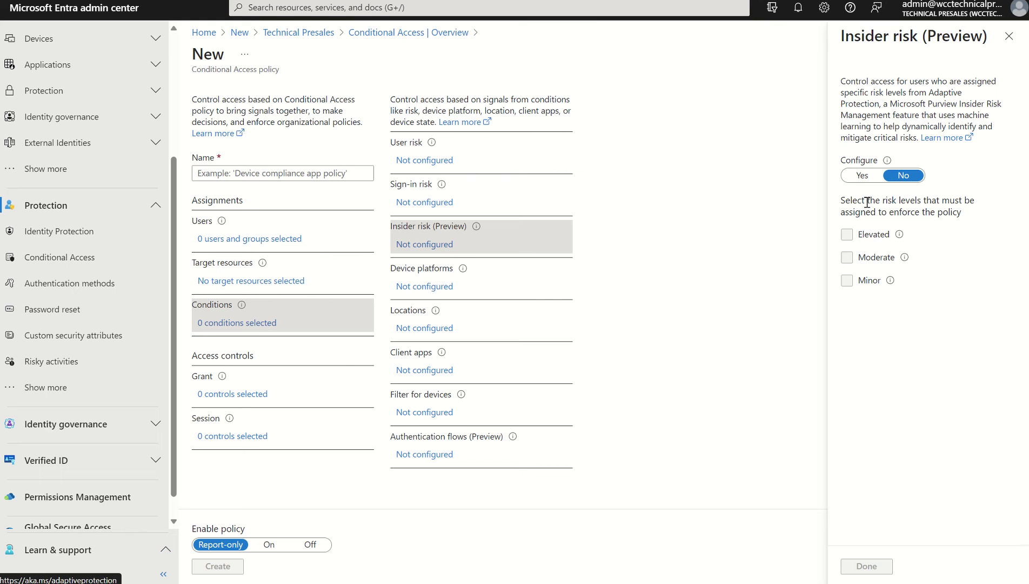
pyautogui.click(863, 176)
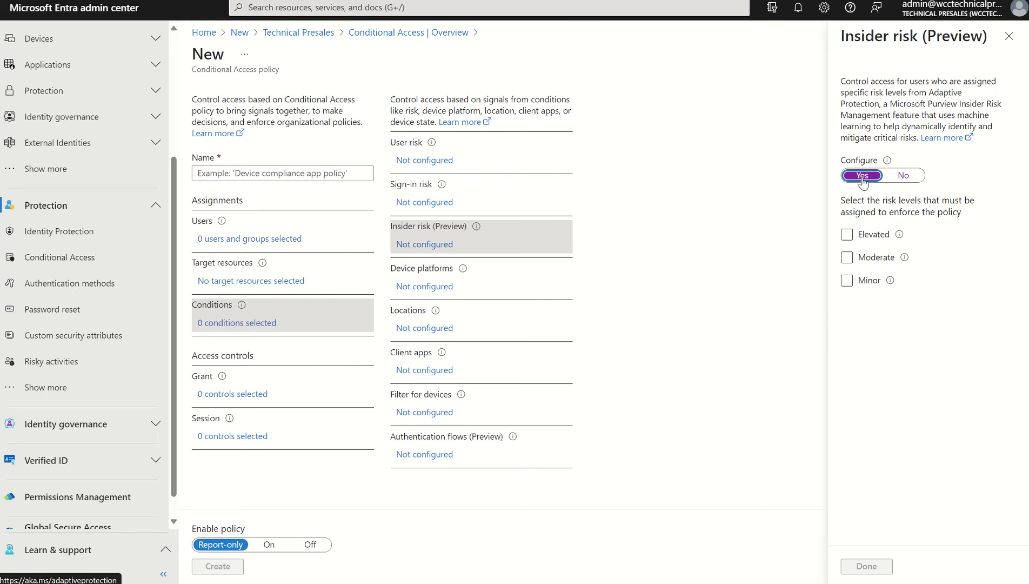
# Tick the Elevated, Moderate and Minor risk levels, then clear all three again.
pyautogui.click(848, 234)
pyautogui.click(847, 258)
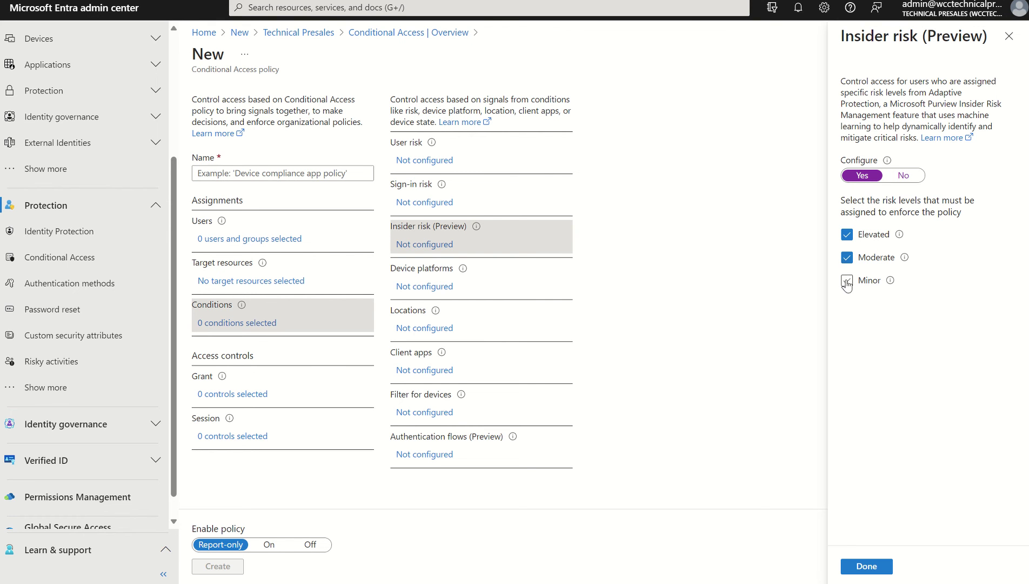
pyautogui.click(847, 280)
pyautogui.click(847, 260)
pyautogui.click(848, 234)
pyautogui.click(847, 281)
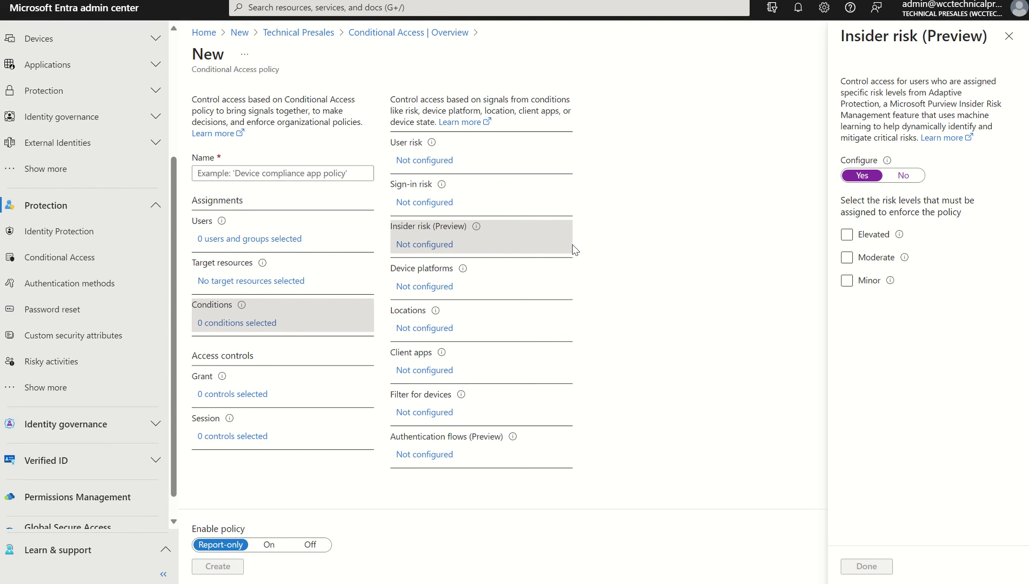
pyautogui.click(856, 257)
# Clear the Moderate risk level again and scroll down the Insider risk management overview.
pyautogui.click(856, 260)
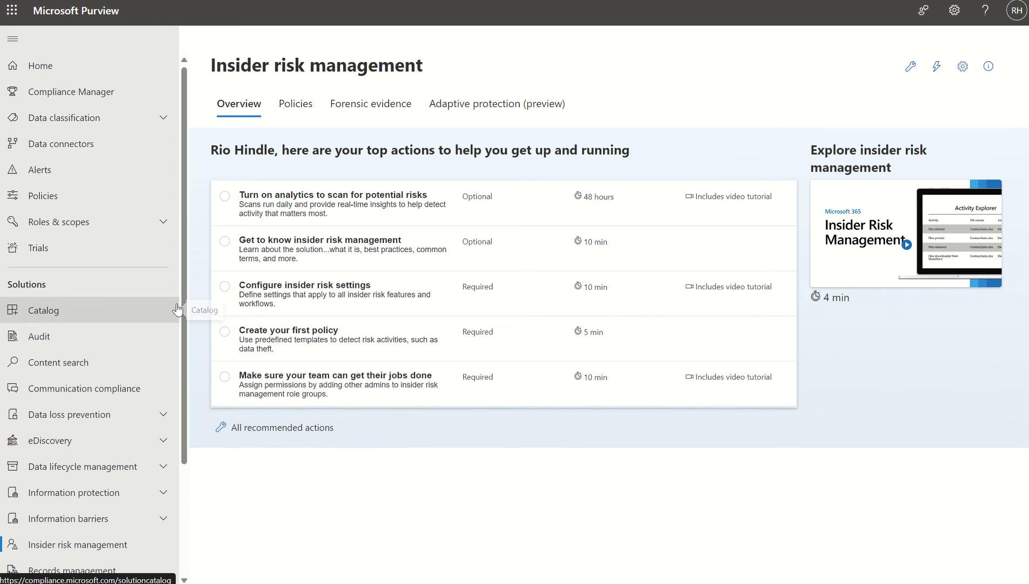
pyautogui.scroll(-3, 175, 390)
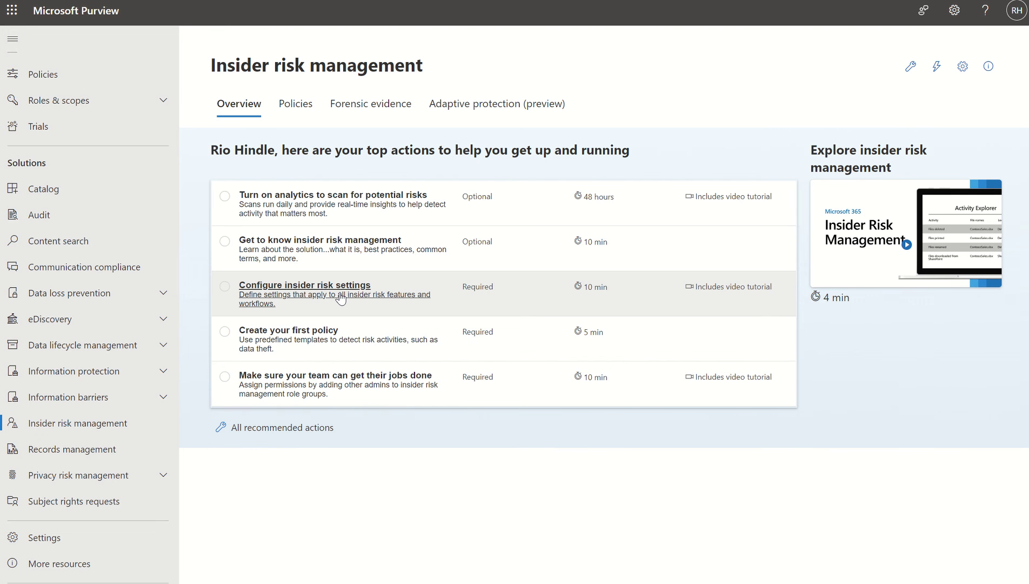
pyautogui.click(320, 343)
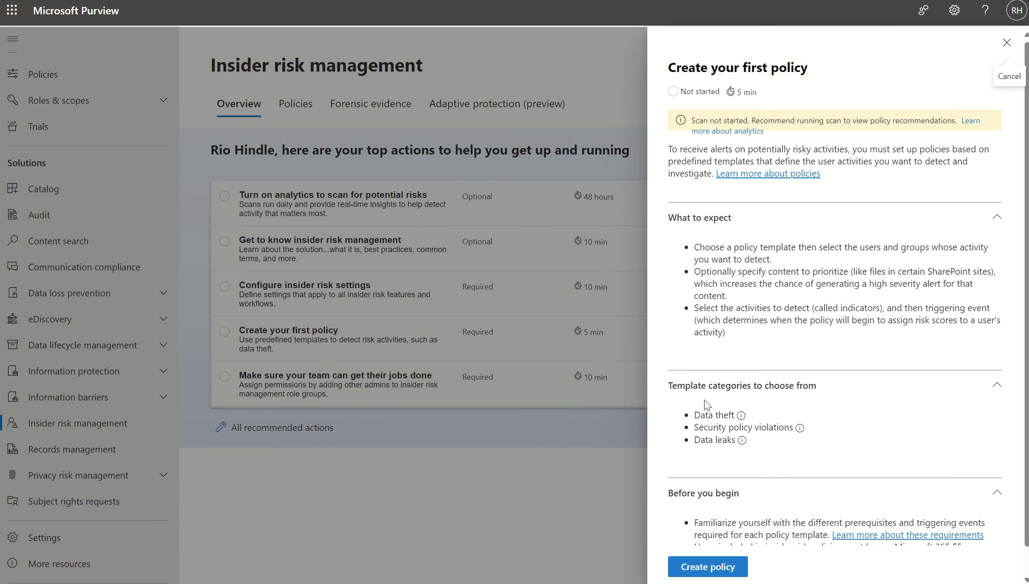
pyautogui.moveTo(740, 416)
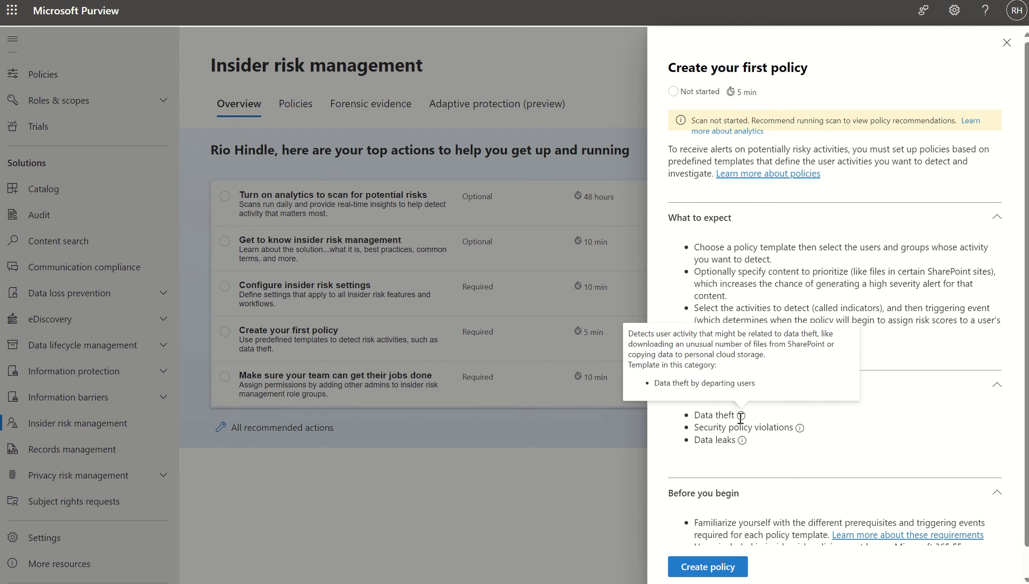
pyautogui.moveTo(801, 427)
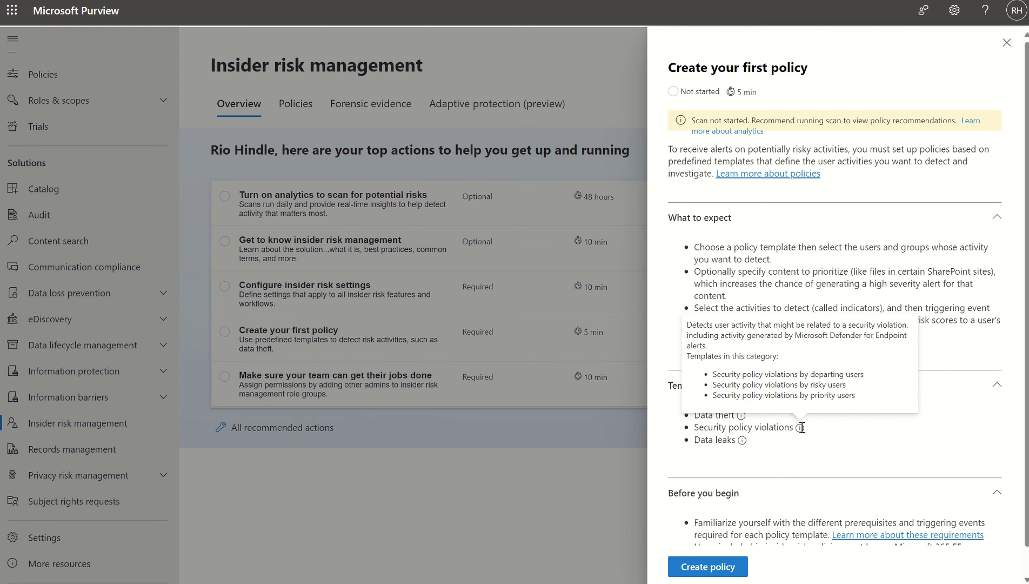
pyautogui.moveTo(744, 442)
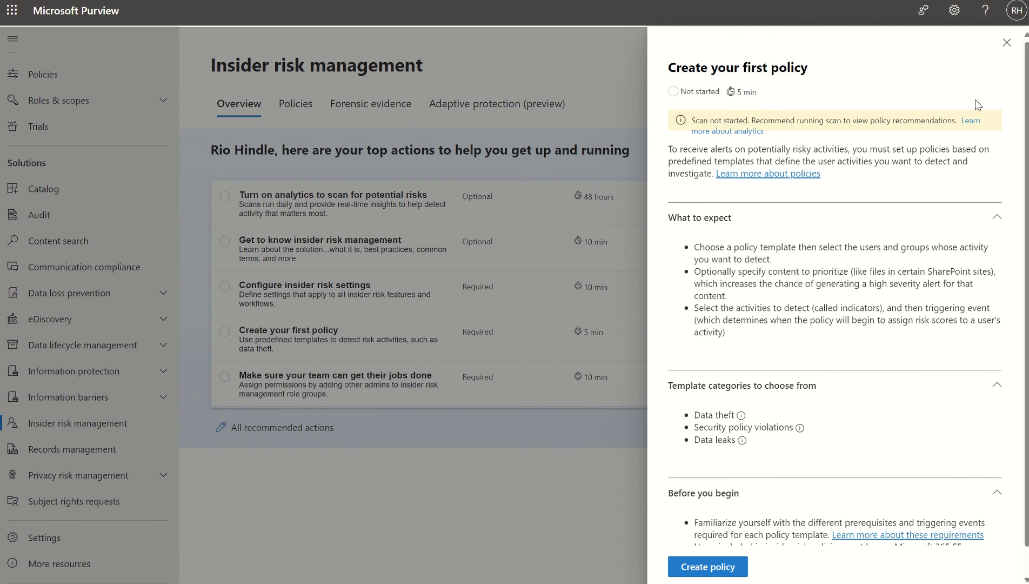
pyautogui.click(1006, 43)
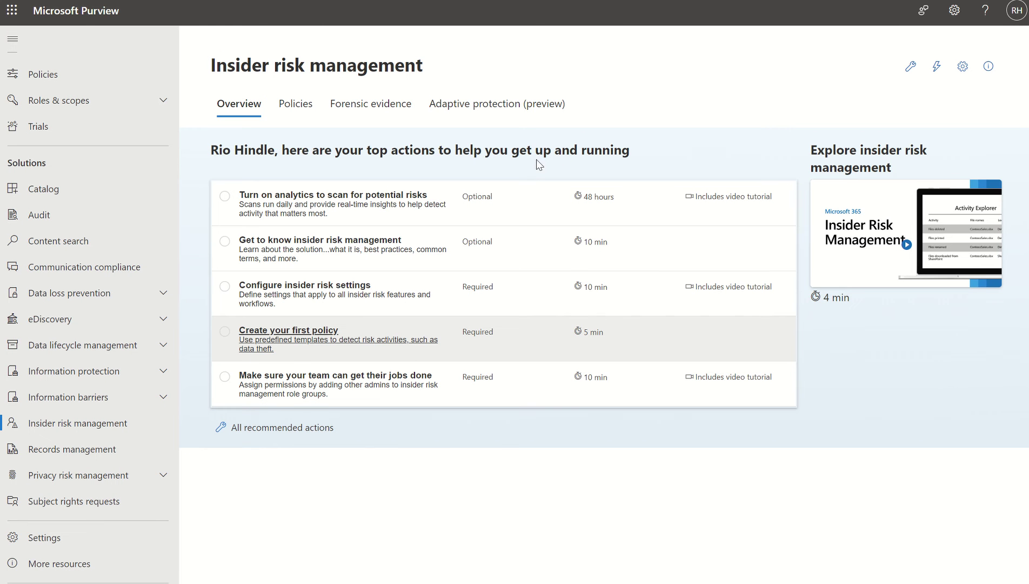
# Open the Adaptive protection (preview) tab and view its Conditional access policies.
pyautogui.click(459, 104)
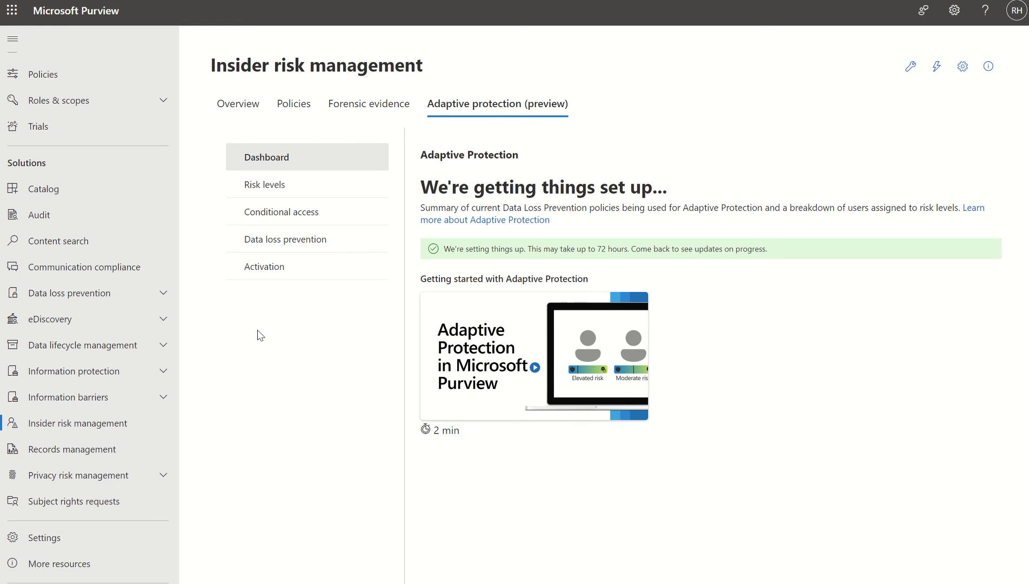
pyautogui.click(281, 212)
# Show the Adaptive protection Data loss prevention list, which has 0 items.
pyautogui.click(274, 244)
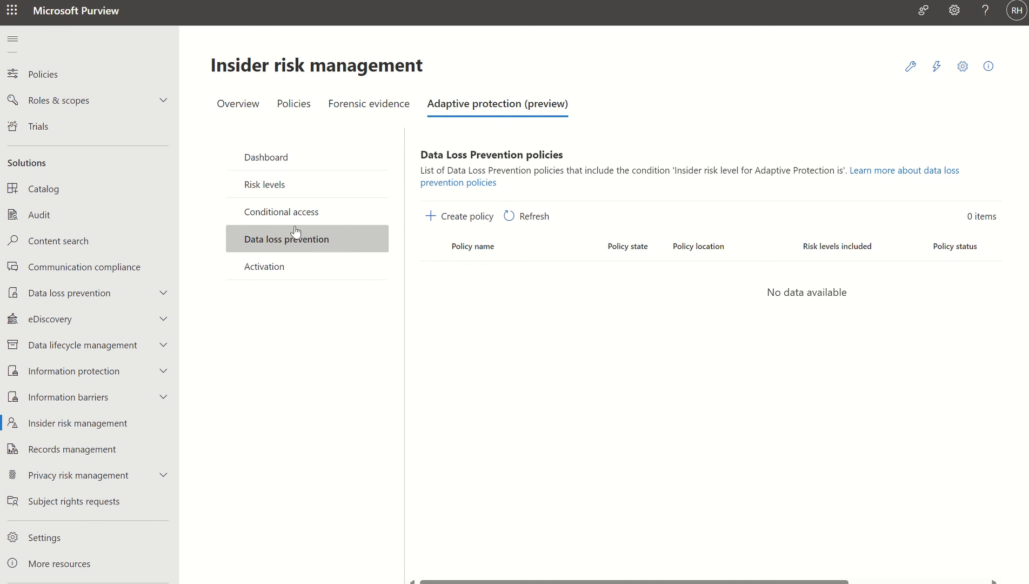
# Open Adaptive protection Risk levels and expand the Elevated risk level's condition dropdown.
pyautogui.click(268, 187)
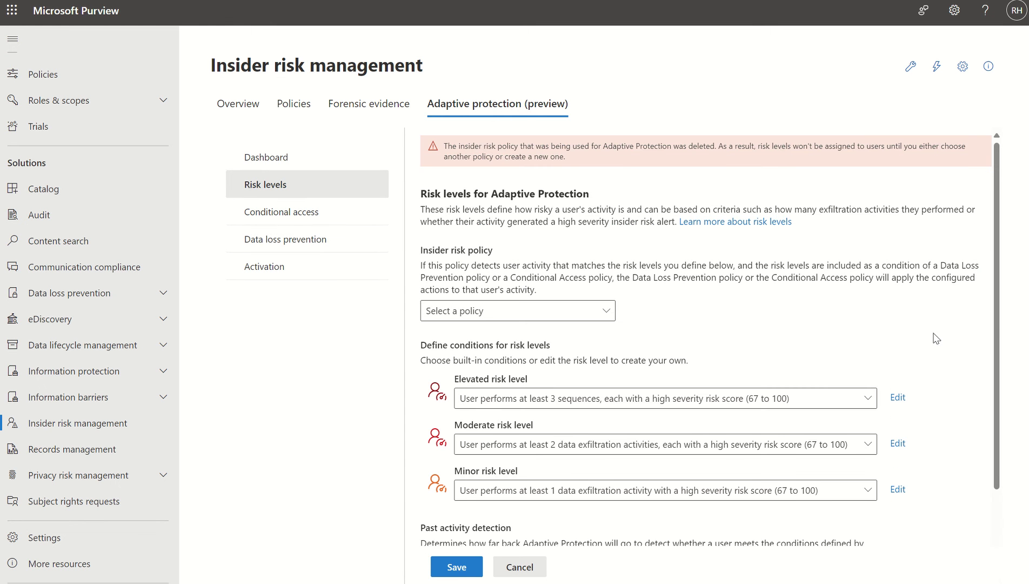
pyautogui.moveTo(997, 327); pyautogui.dragTo(1005, 389)
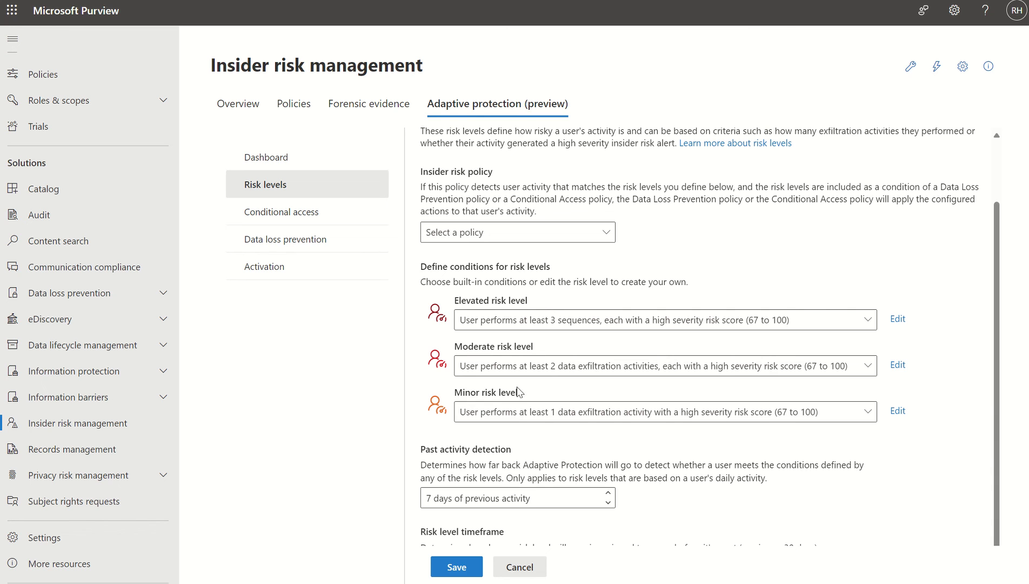
pyautogui.click(498, 326)
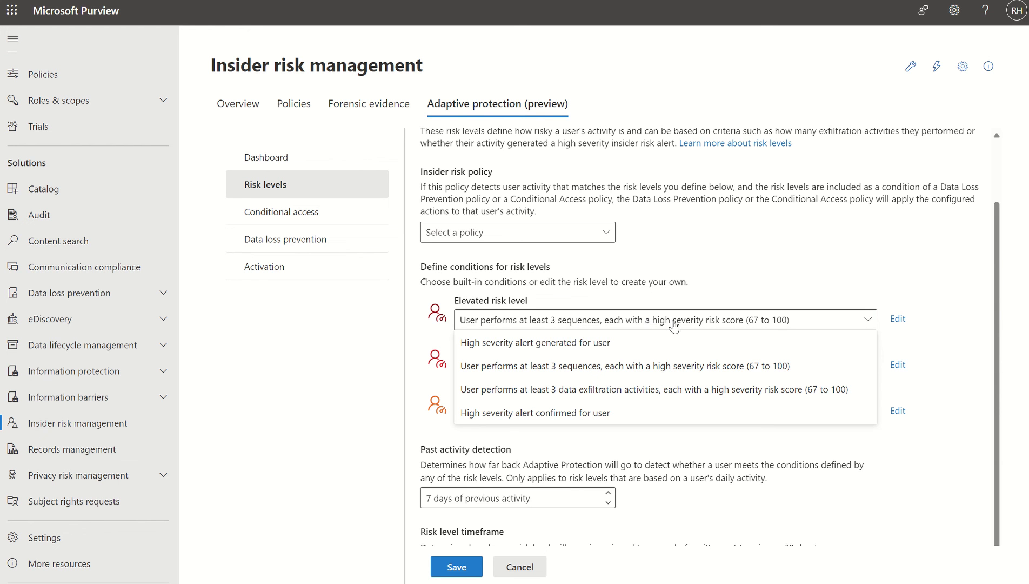
pyautogui.click(790, 285)
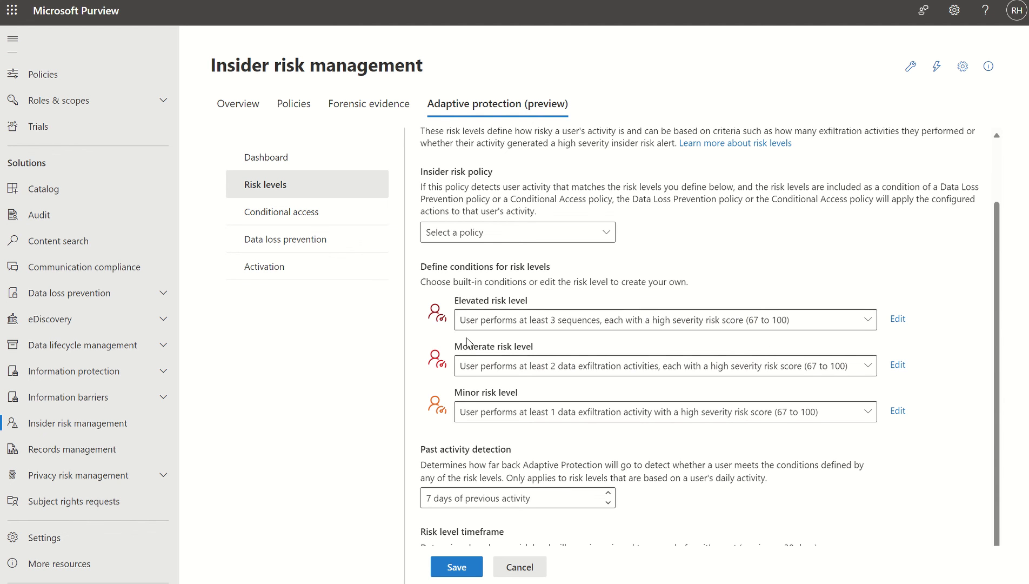
pyautogui.click(503, 325)
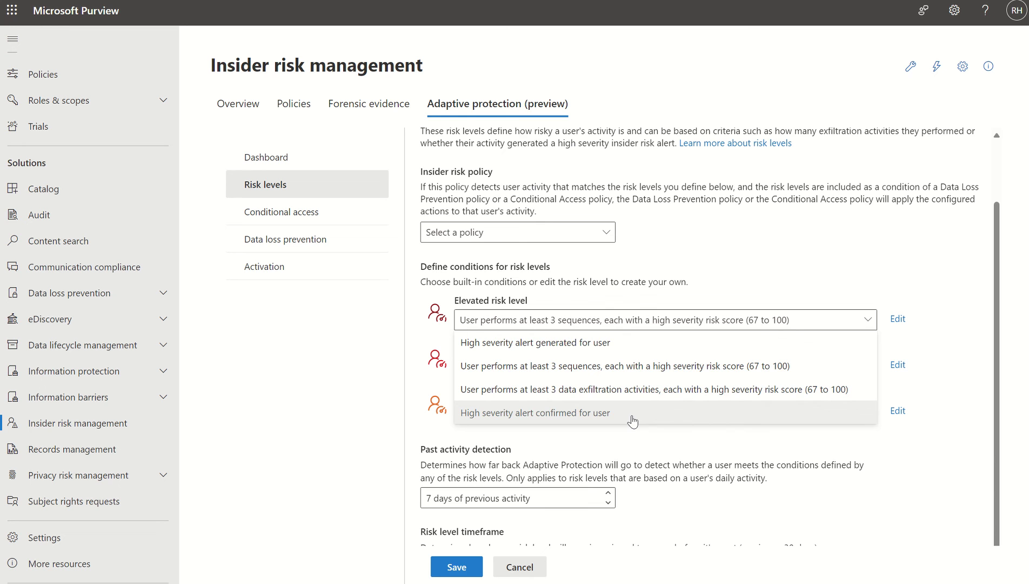
pyautogui.click(760, 267)
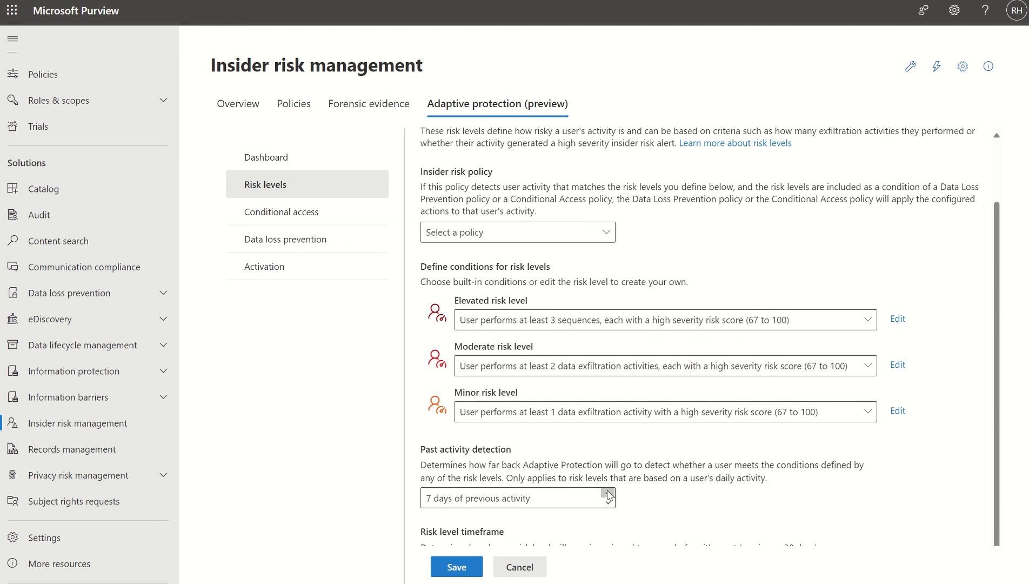
# Change Past activity detection from 7 days to 22 days.
pyautogui.scroll(1, 724, 418)
pyautogui.scroll(-2, 994, 423)
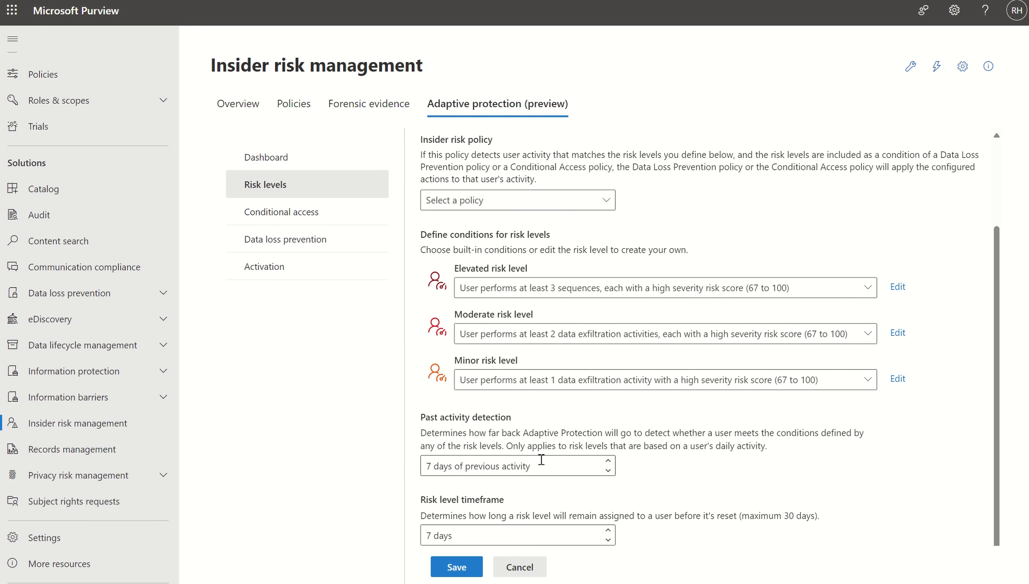
pyautogui.click(607, 470)
pyautogui.click(609, 460)
pyautogui.click(608, 461)
pyautogui.click(608, 460)
pyautogui.click(608, 460)
pyautogui.click(608, 460)
pyautogui.click(608, 460)
pyautogui.click(609, 460)
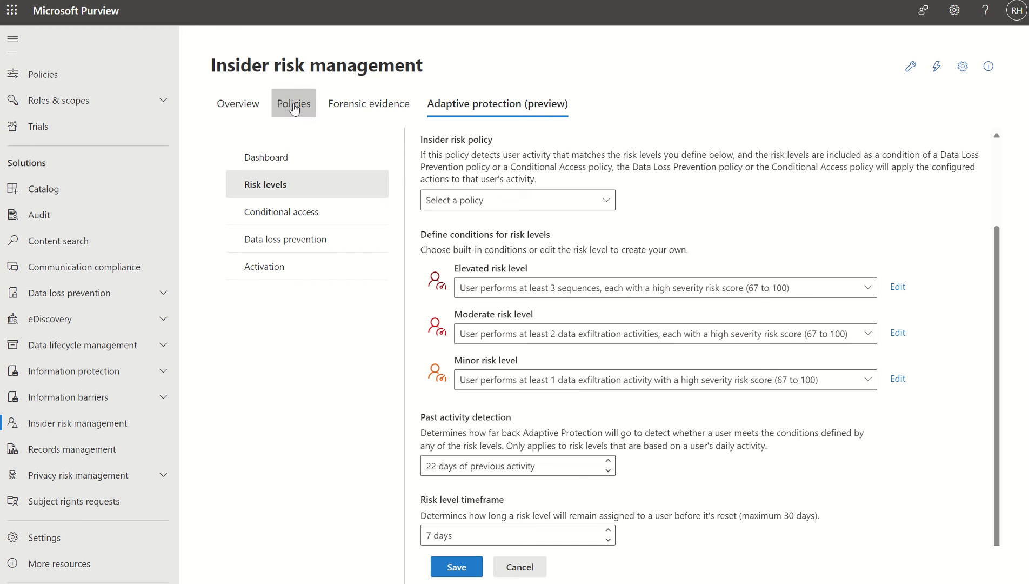
# Open the Select a policy dropdown, then return to Entra's Insider risk (Preview) pane.
pyautogui.click(458, 198)
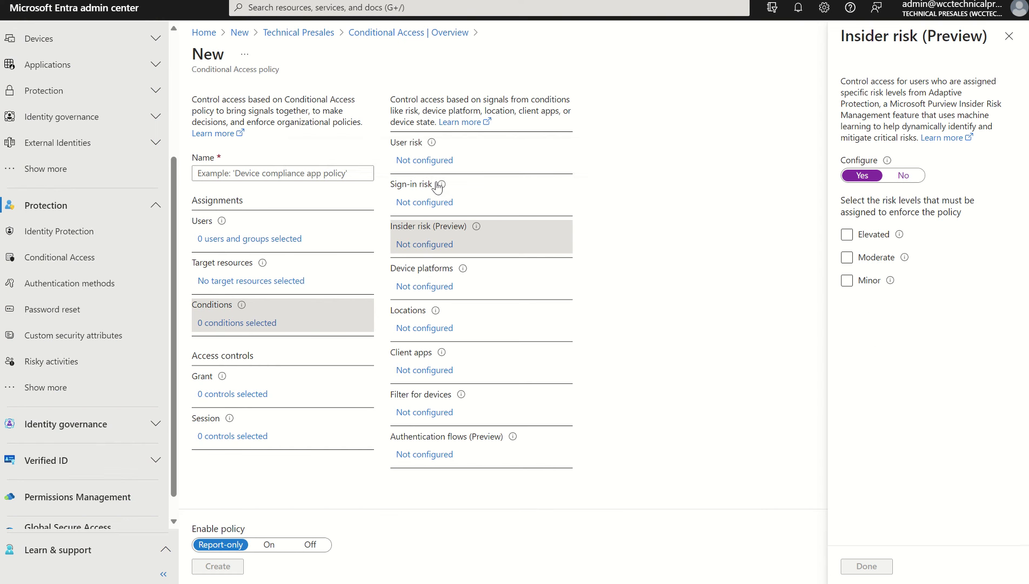
pyautogui.moveTo(439, 185)
# Discard the Insider risk edits and leave Require multifactor authentication unticked under Grant.
pyautogui.click(234, 399)
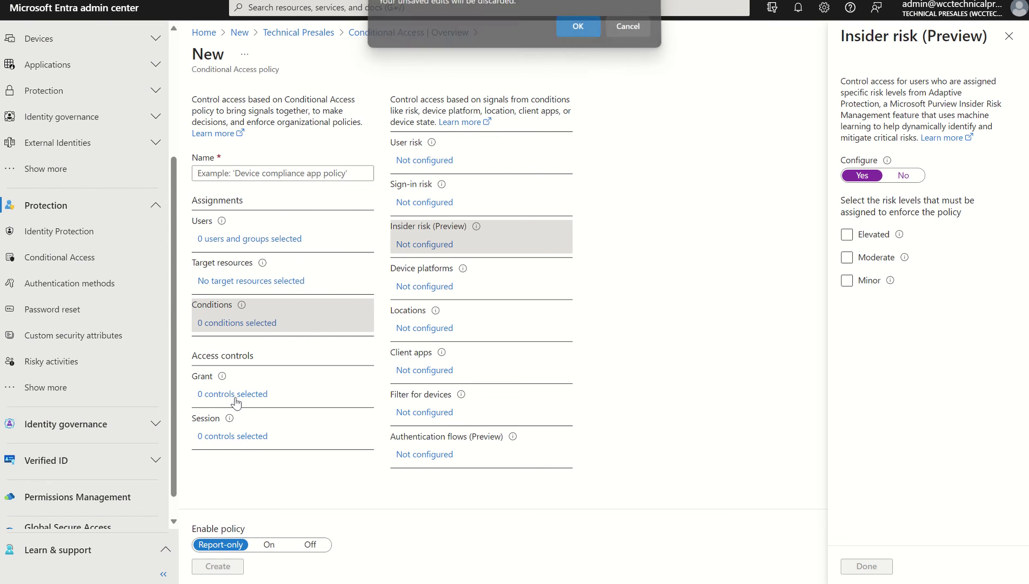
pyautogui.click(577, 31)
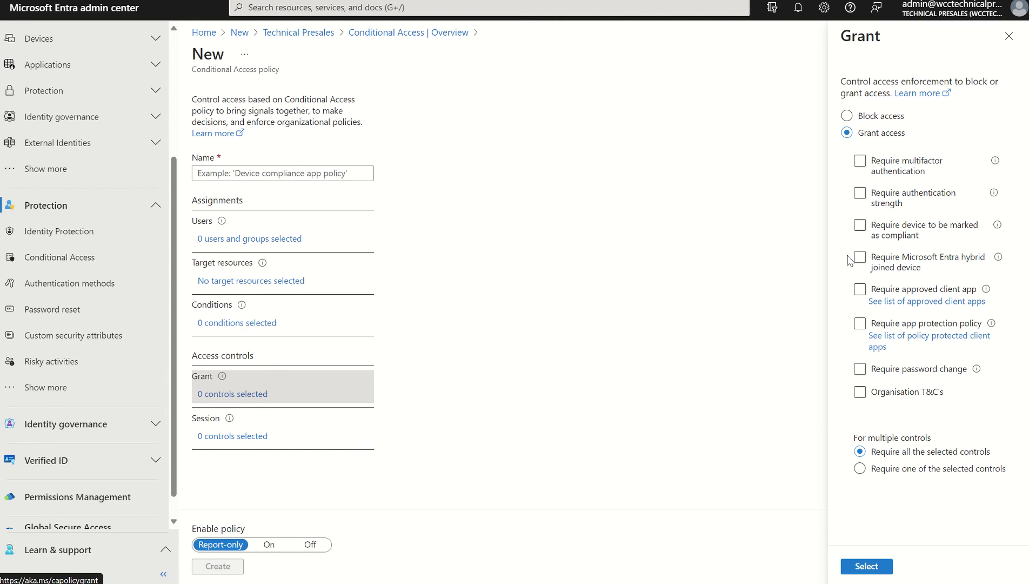
pyautogui.click(873, 169)
pyautogui.click(873, 169)
# Check Adaptive protection Activation and its DLP policies, then open insider risk management Settings.
pyautogui.click(237, 436)
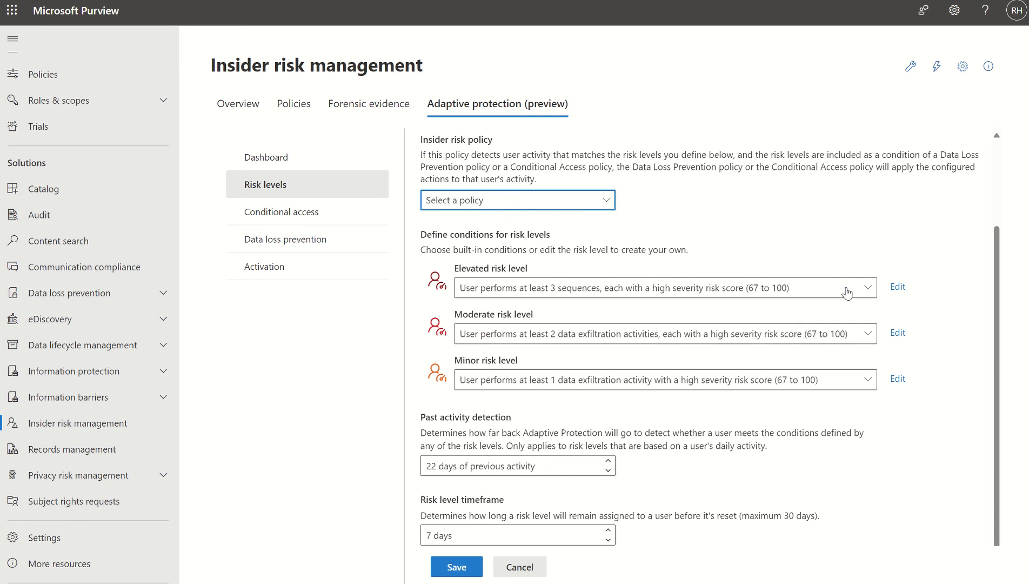
pyautogui.click(308, 271)
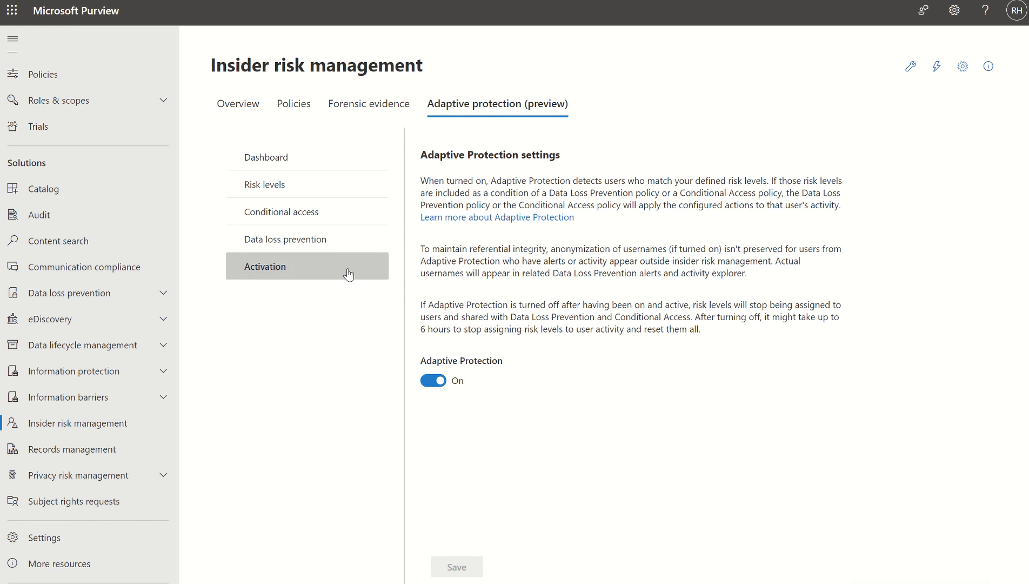
pyautogui.click(290, 248)
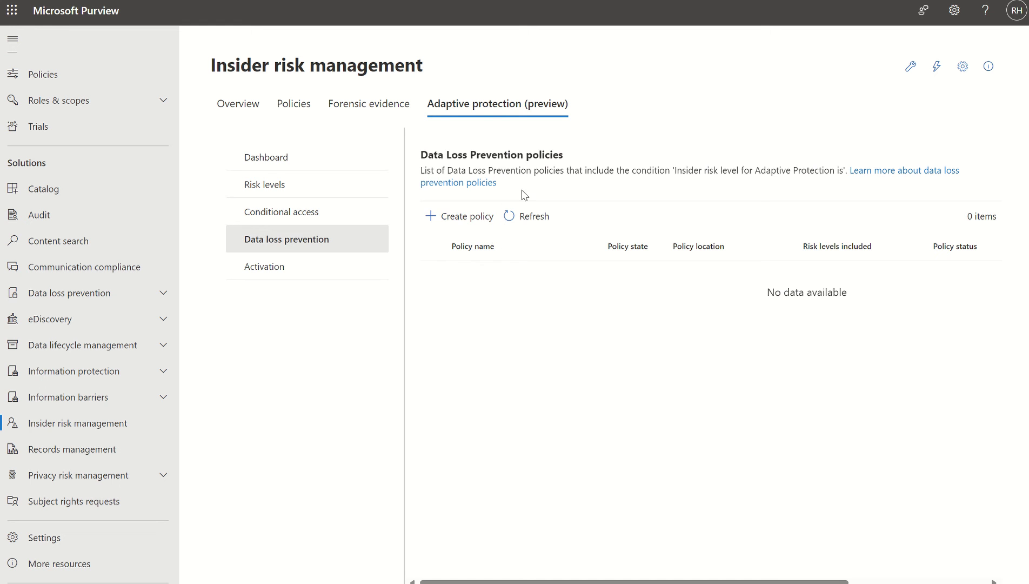
pyautogui.click(115, 292)
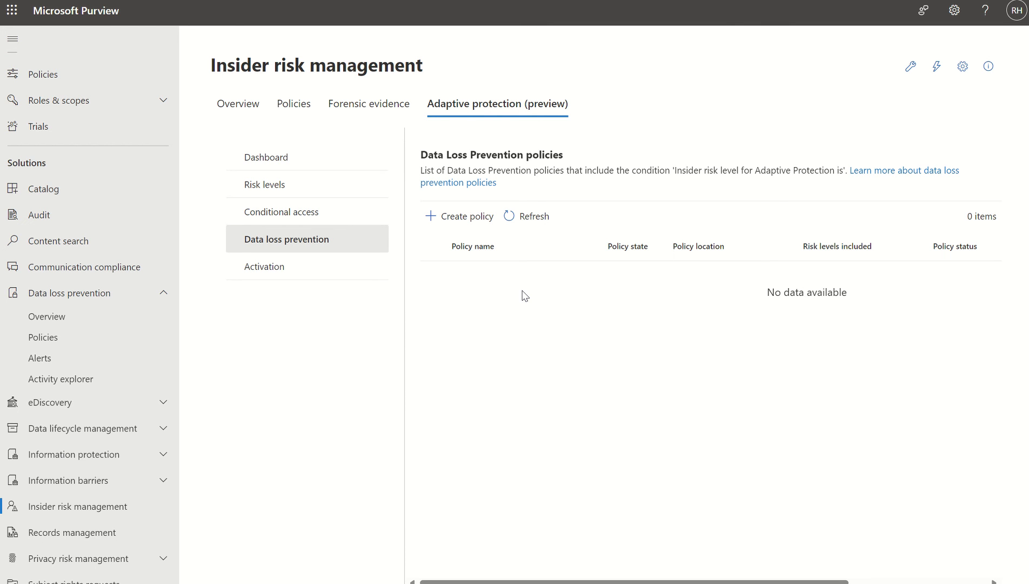
pyautogui.click(964, 67)
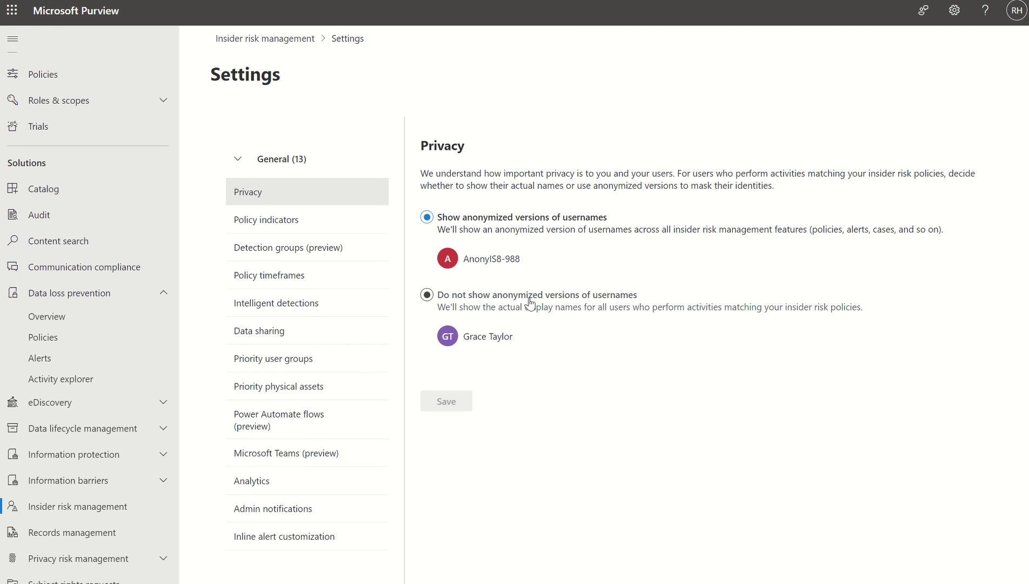
# Browse the built-in insider risk policy indicators, then view Data sharing, showing SIEM export and Defender XDR sharing Off.
pyautogui.click(284, 229)
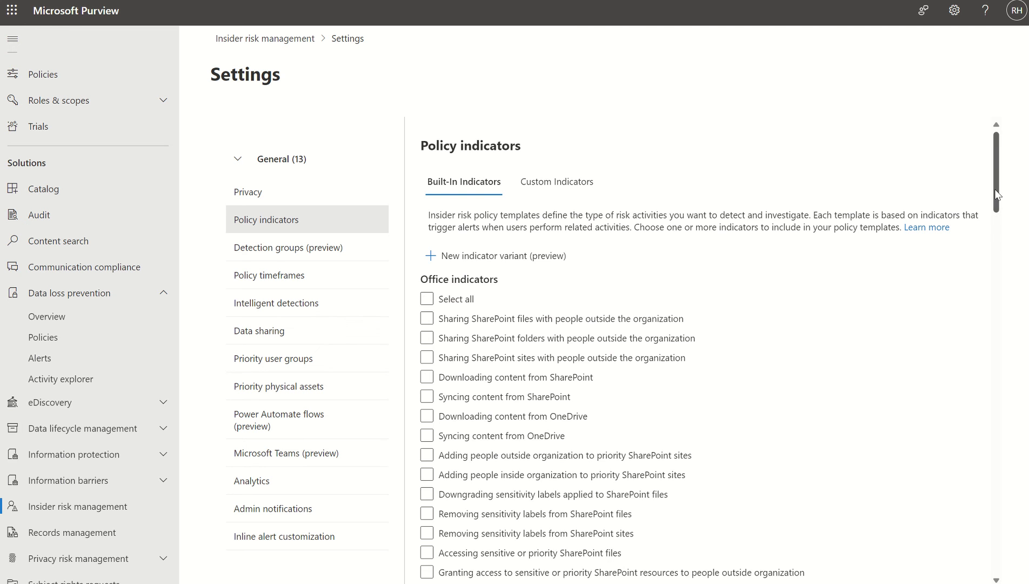
pyautogui.moveTo(997, 193); pyautogui.dragTo(997, 219)
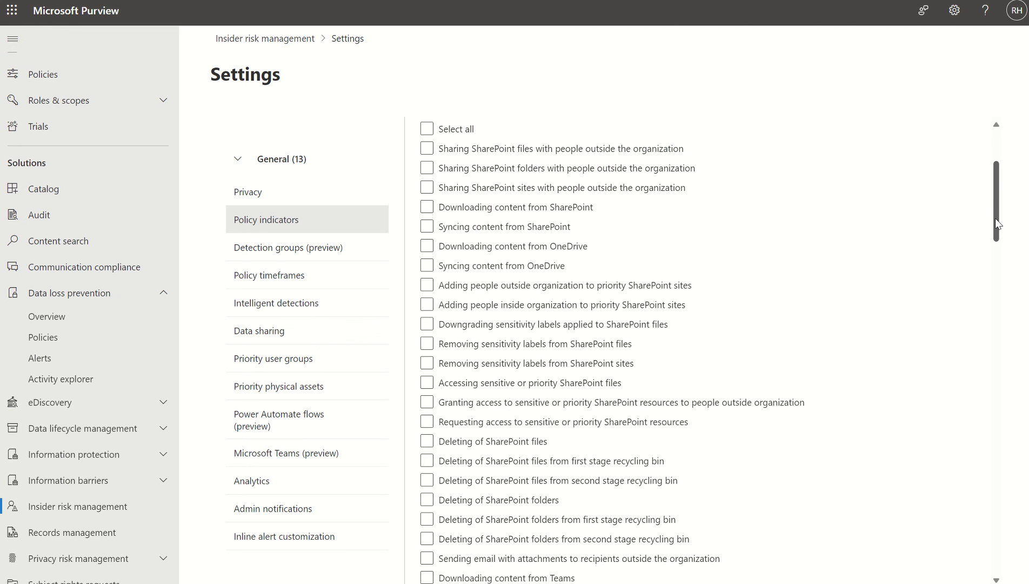
pyautogui.moveTo(996, 219); pyautogui.dragTo(1018, 314)
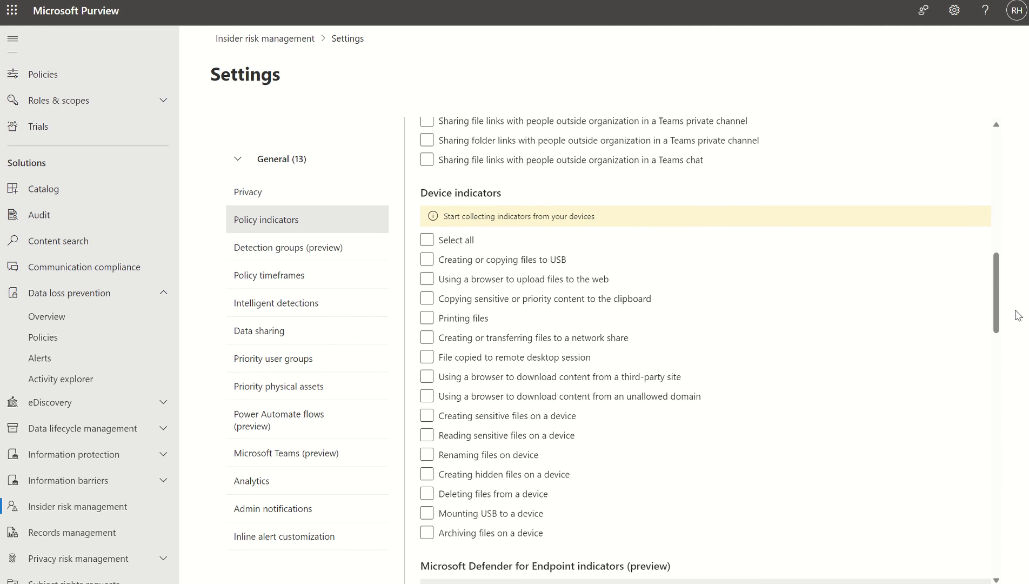
pyautogui.click(540, 262)
pyautogui.moveTo(996, 312); pyautogui.dragTo(1015, 410)
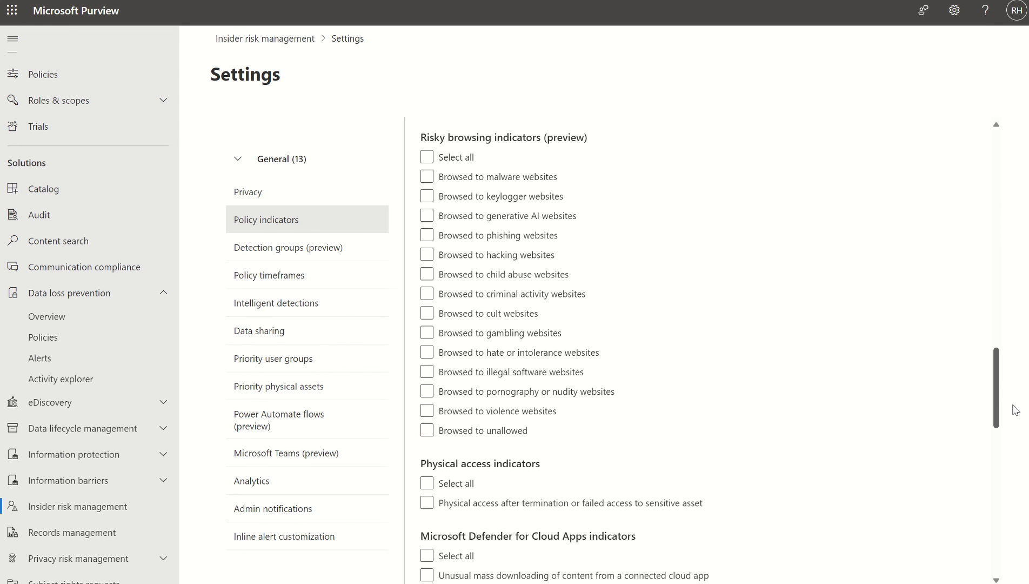
pyautogui.moveTo(1015, 409); pyautogui.dragTo(1017, 420)
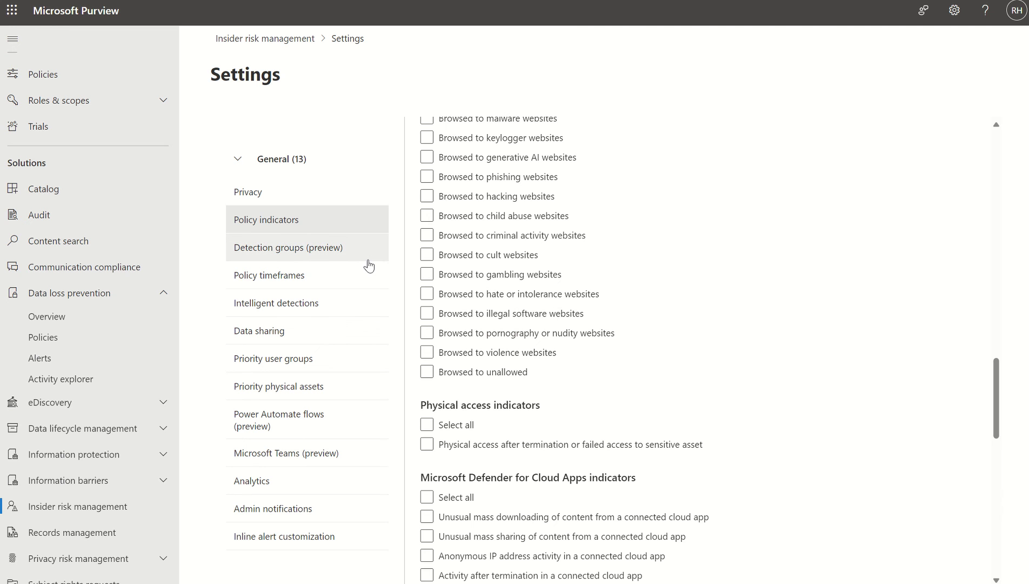
pyautogui.click(287, 329)
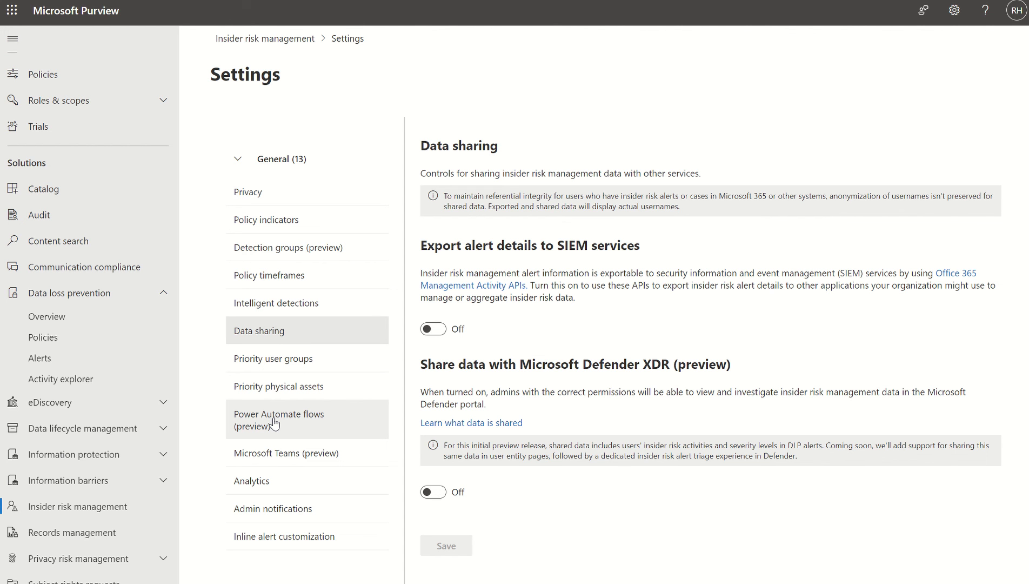
# Review the Purview admin notification settings and the Records management area.
pyautogui.click(273, 506)
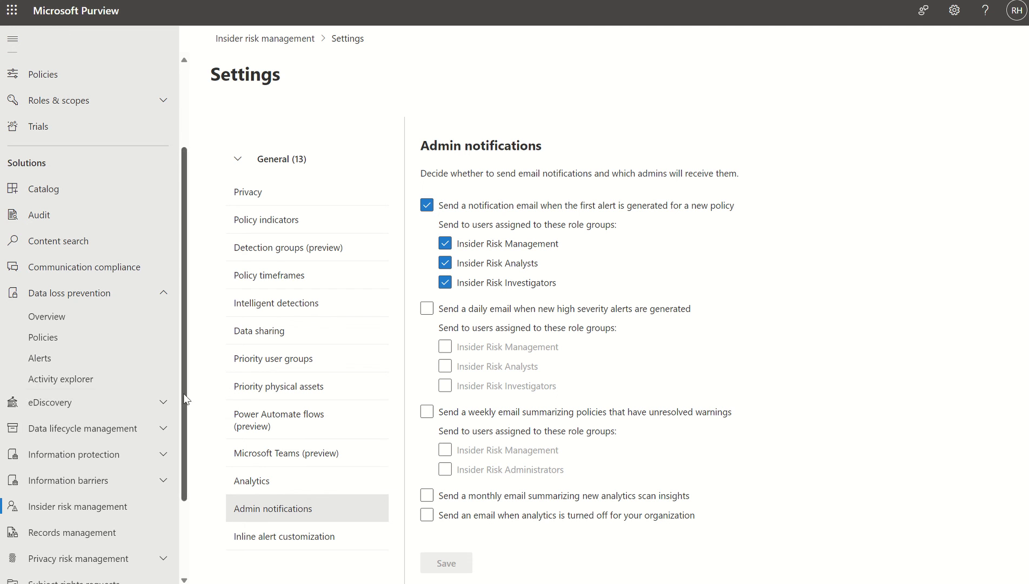
pyautogui.scroll(-3, 167, 444)
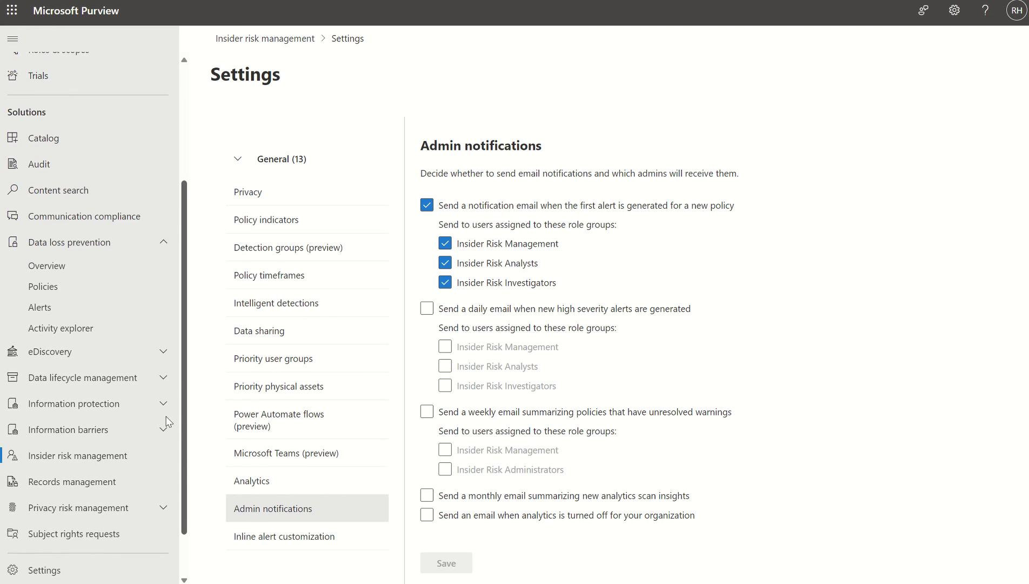
pyautogui.click(105, 448)
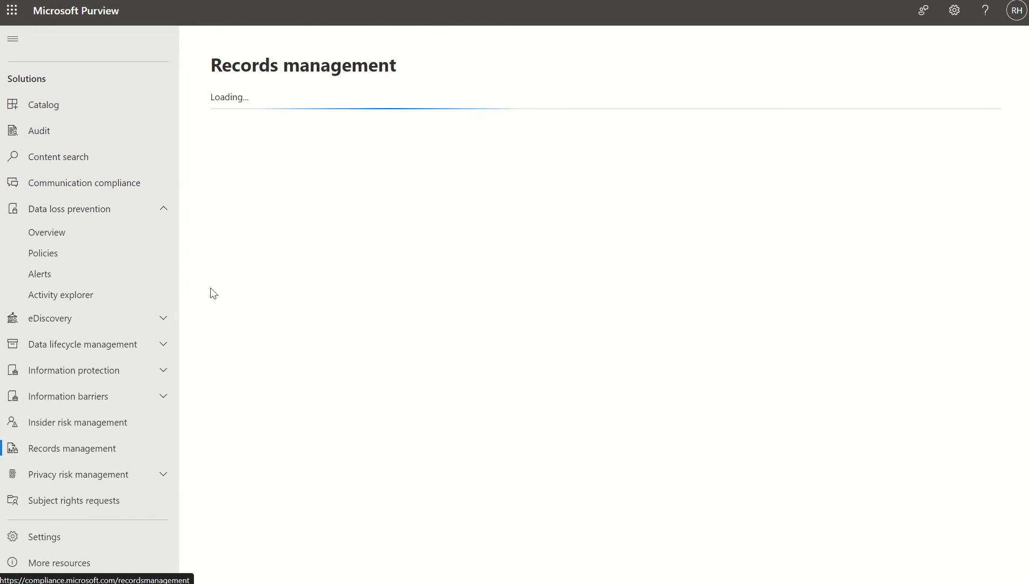
# Return to Insider risk management, then show the new policy's Insider risk condition, set to Configure No.
pyautogui.click(83, 425)
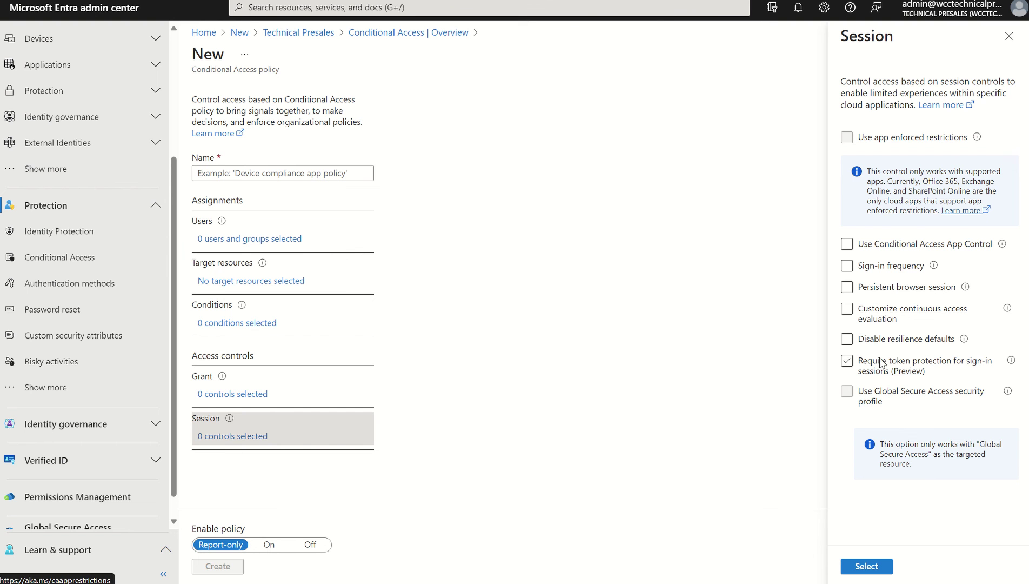
pyautogui.click(229, 324)
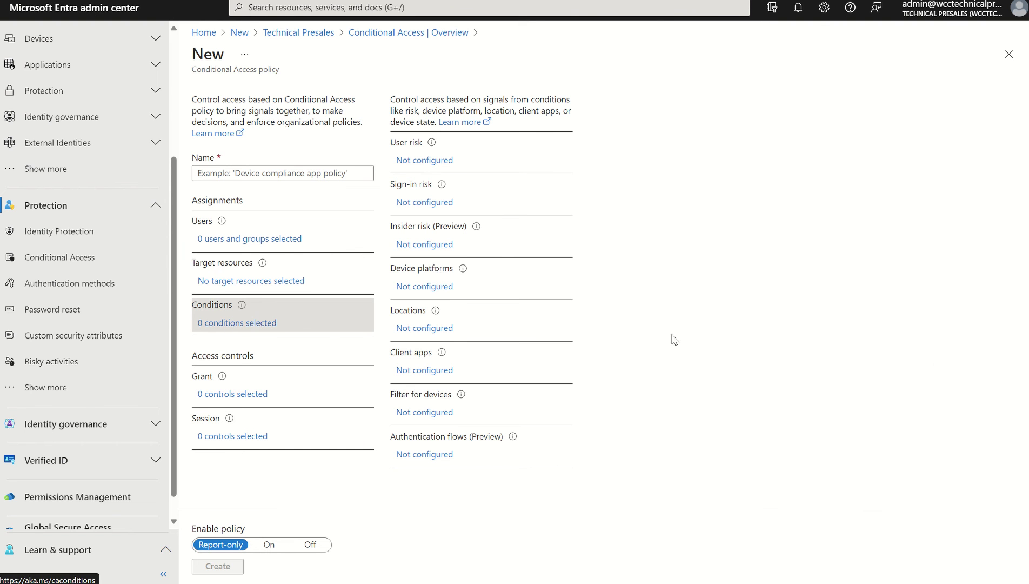
pyautogui.click(425, 244)
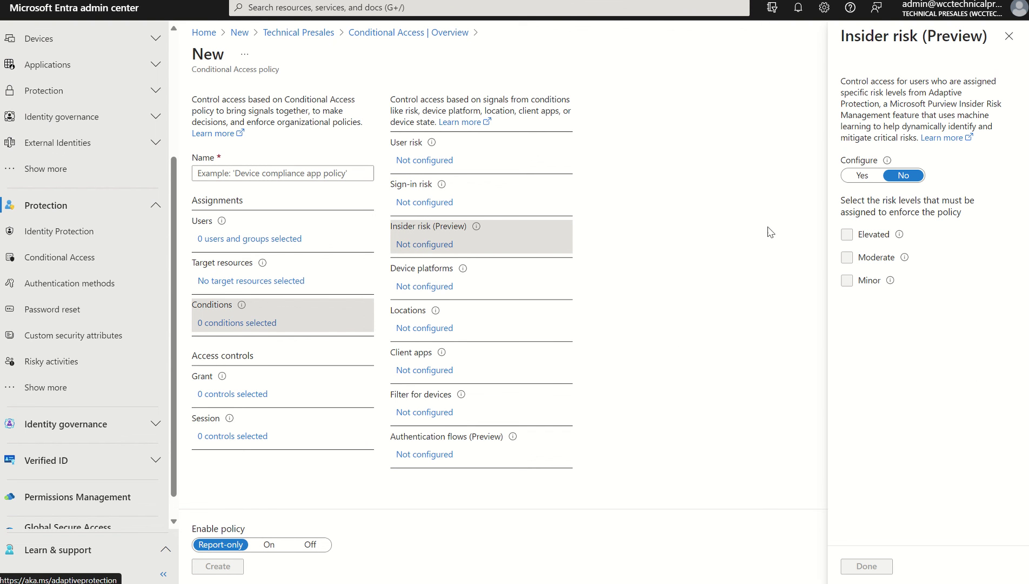